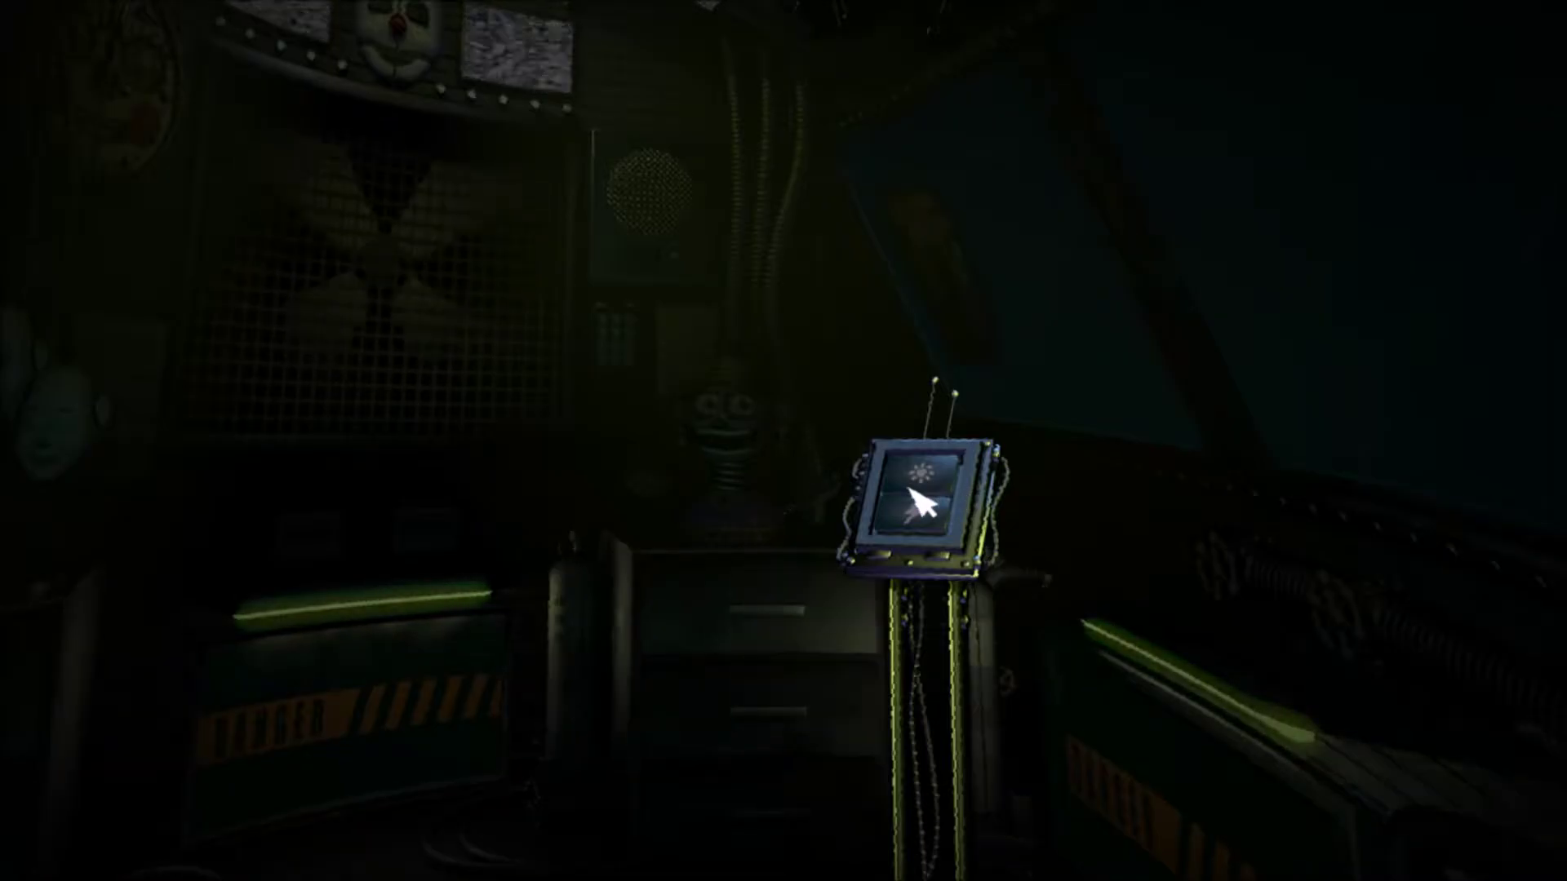
pyautogui.click(920, 496)
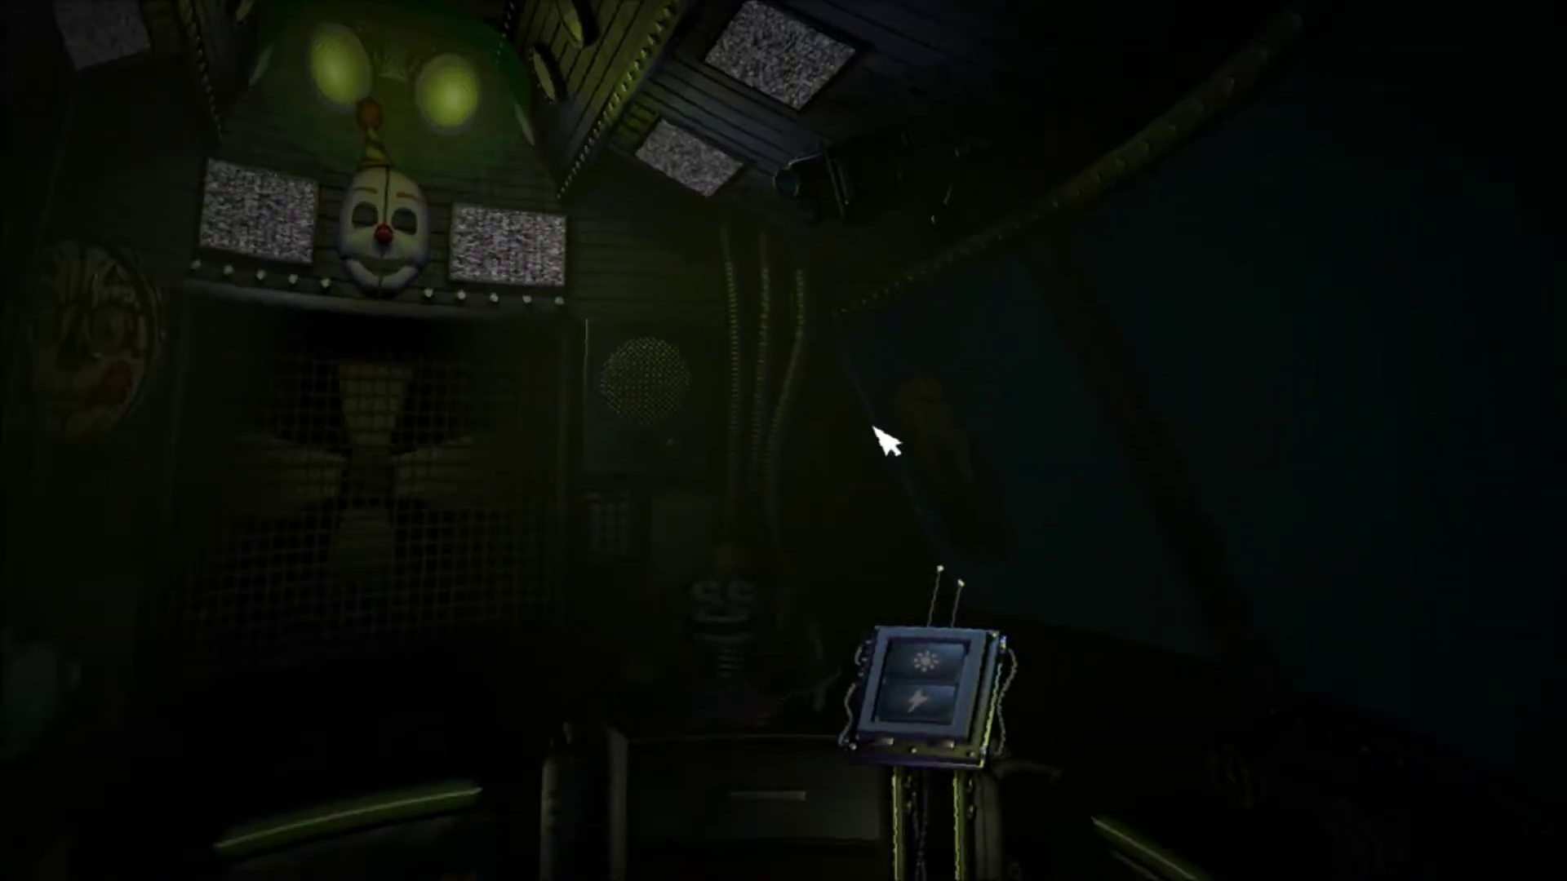